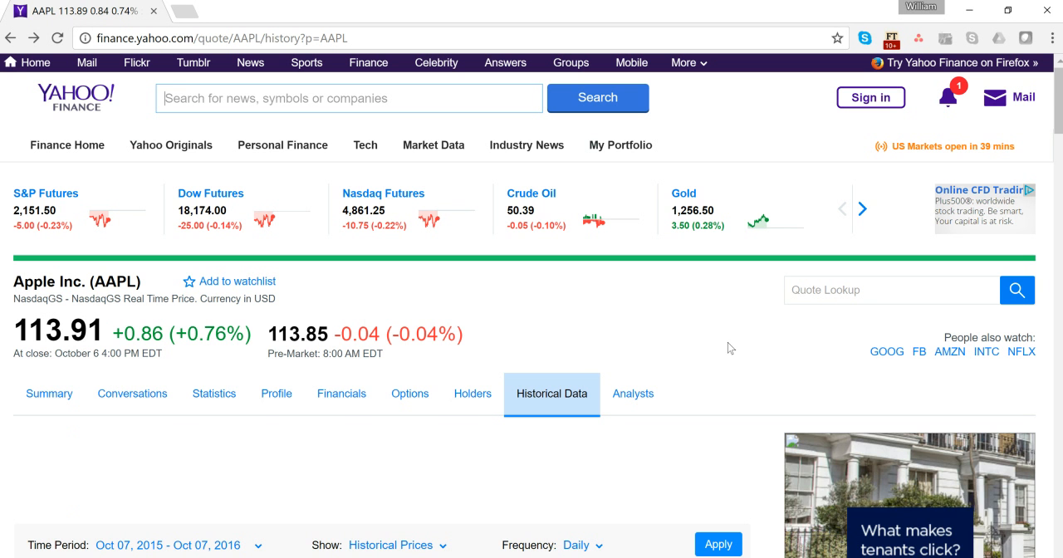
- Set the time period of Apple's daily historical prices to 5Y (10/7/2011 to 10/7/2016) and apply it
scroll(730, 348, "down", 3)
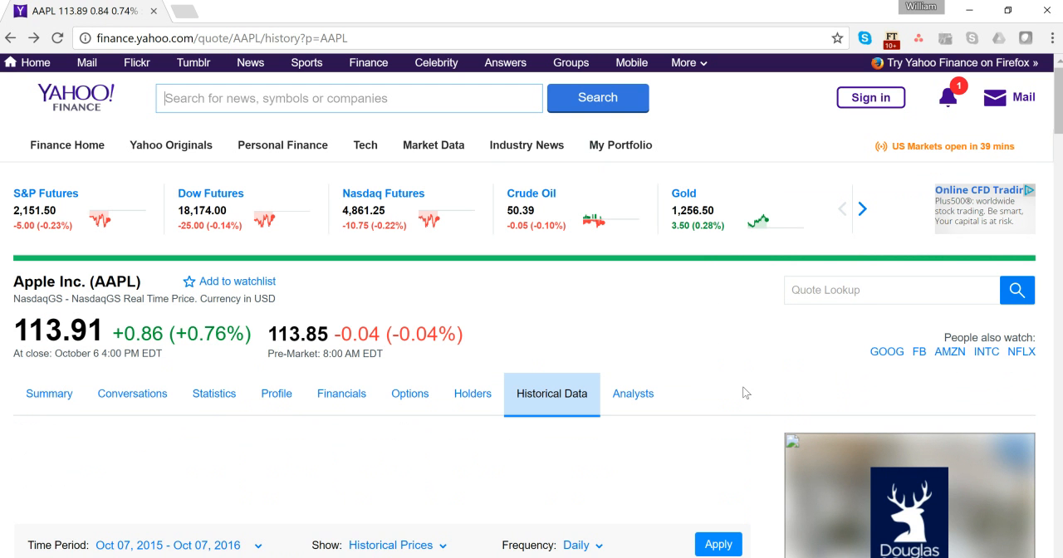
scroll(752, 393, "down", 1)
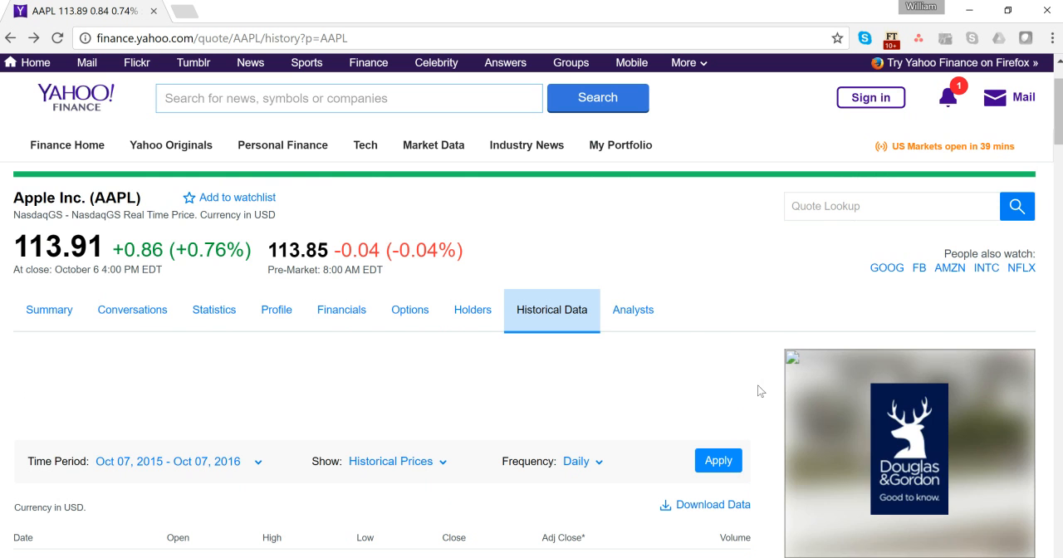
scroll(750, 390, "down", 3)
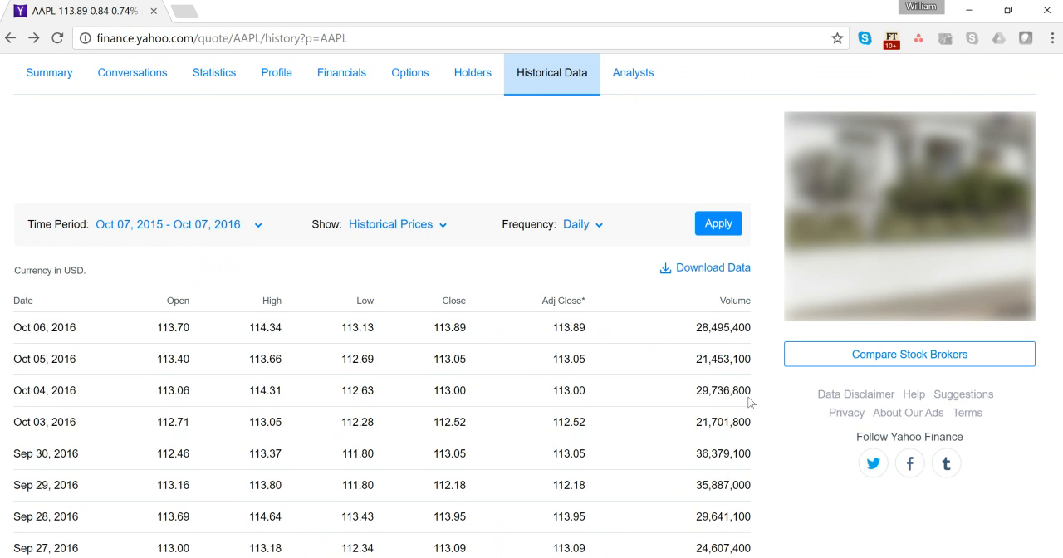
scroll(81, 299, "up", 1)
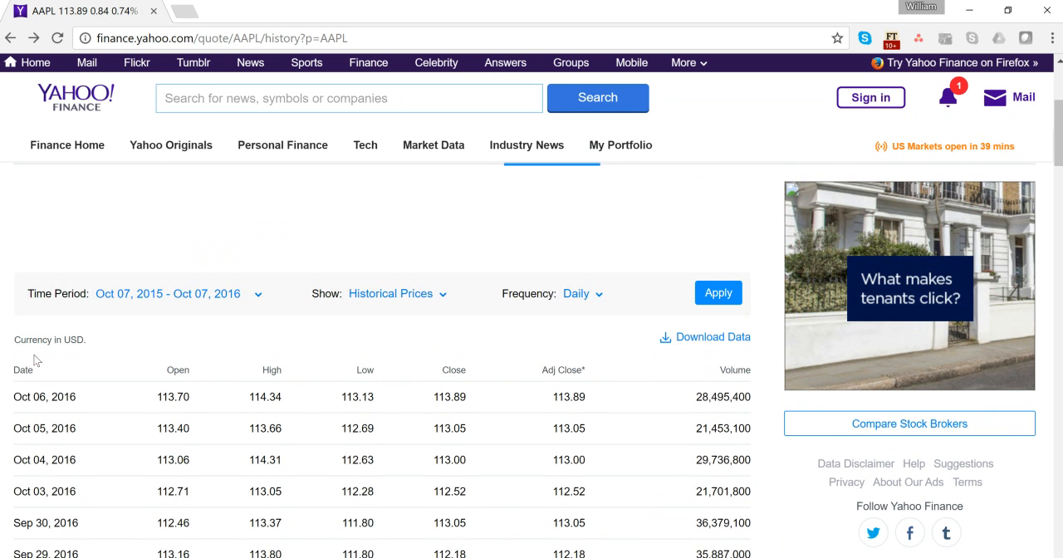
scroll(720, 471, "up", 1)
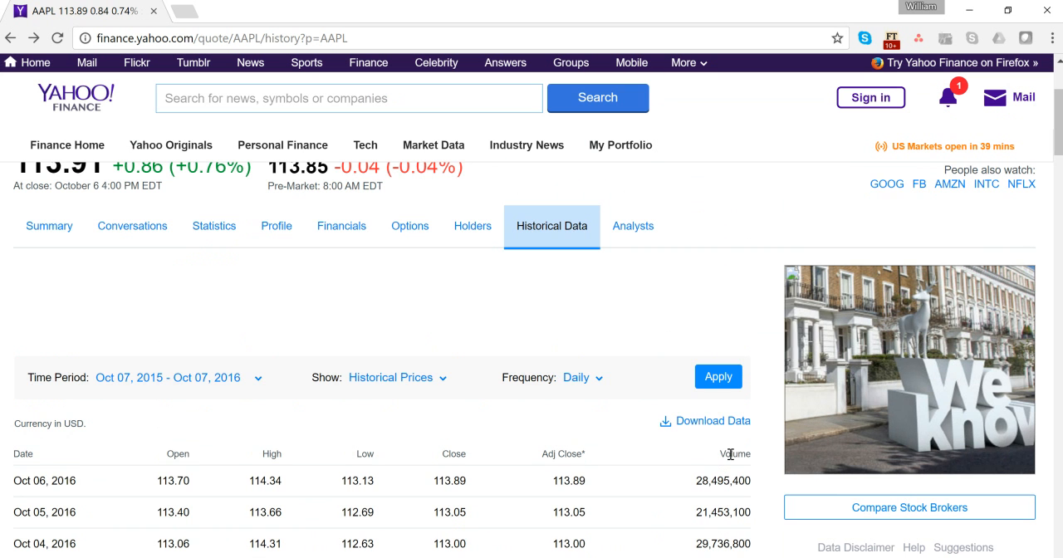
left_click(191, 386)
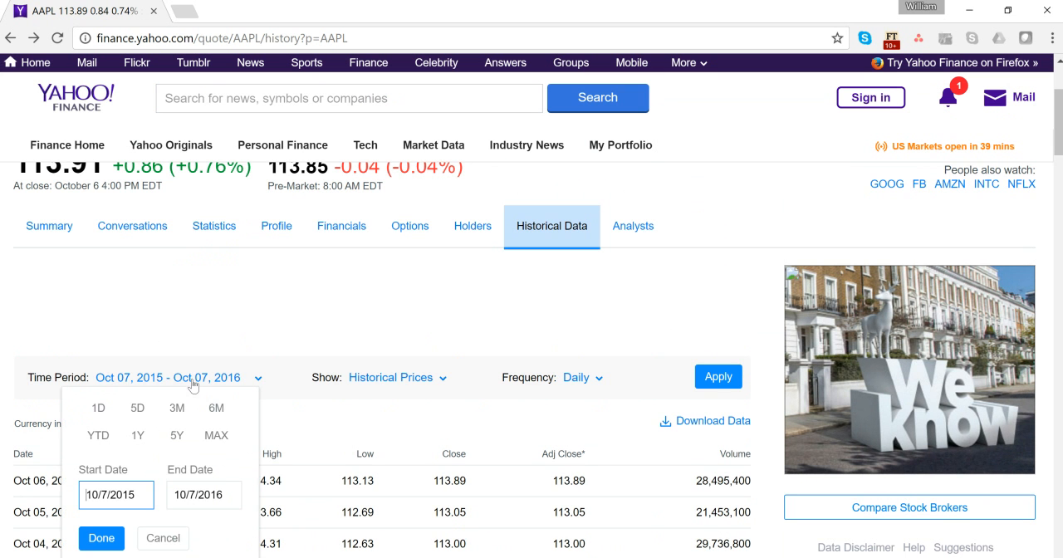
left_click(177, 440)
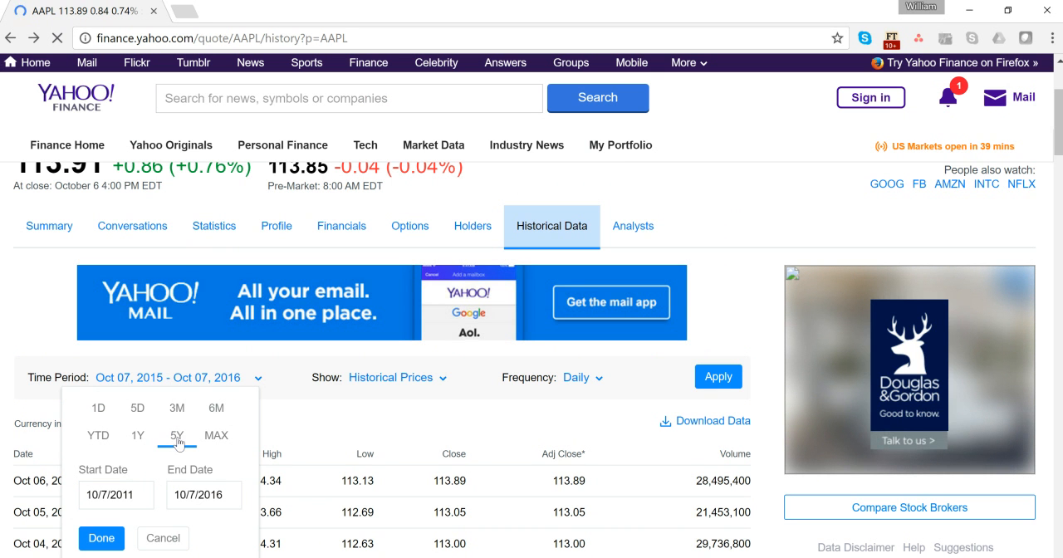
left_click(107, 540)
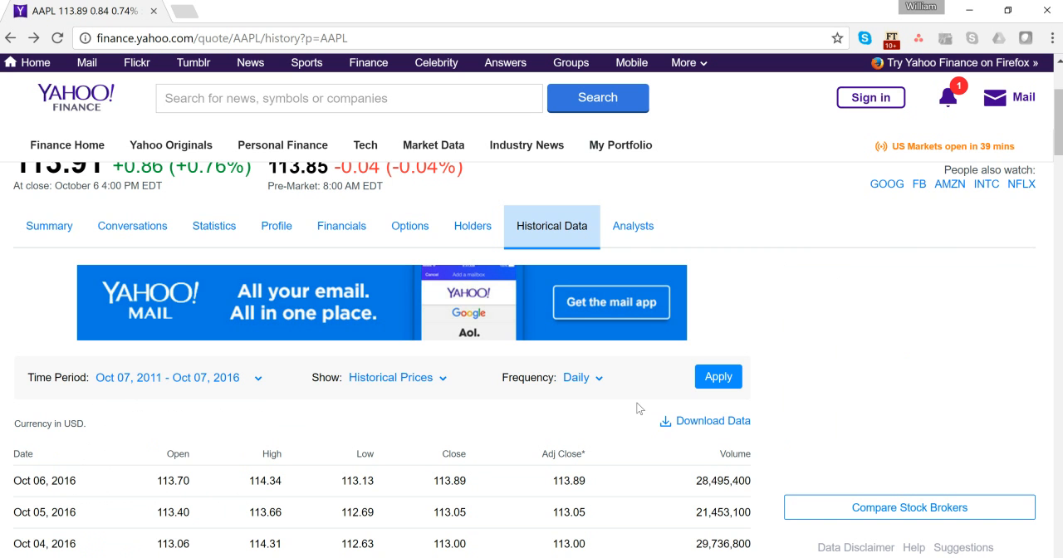
left_click(727, 380)
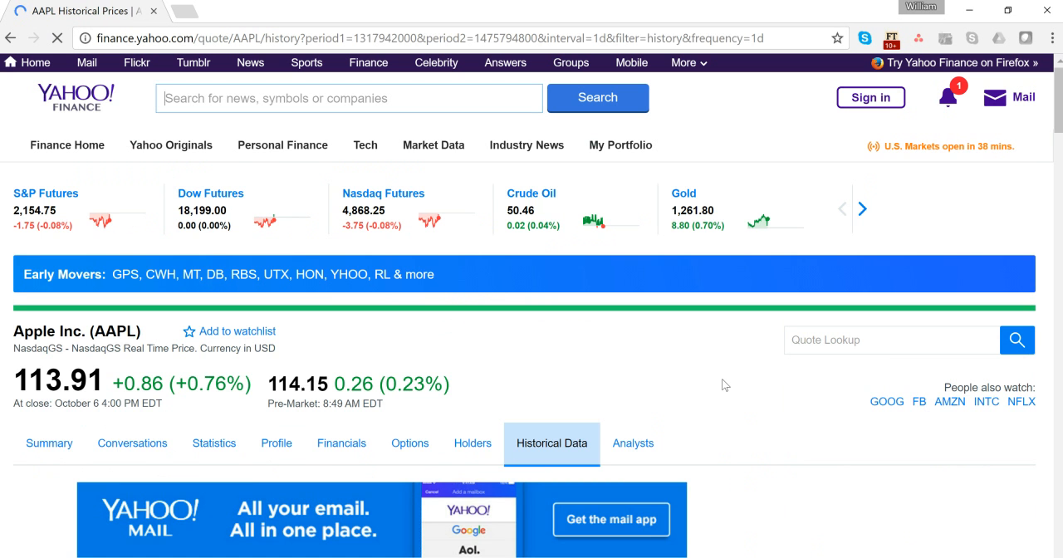
scroll(725, 385, "down", 2)
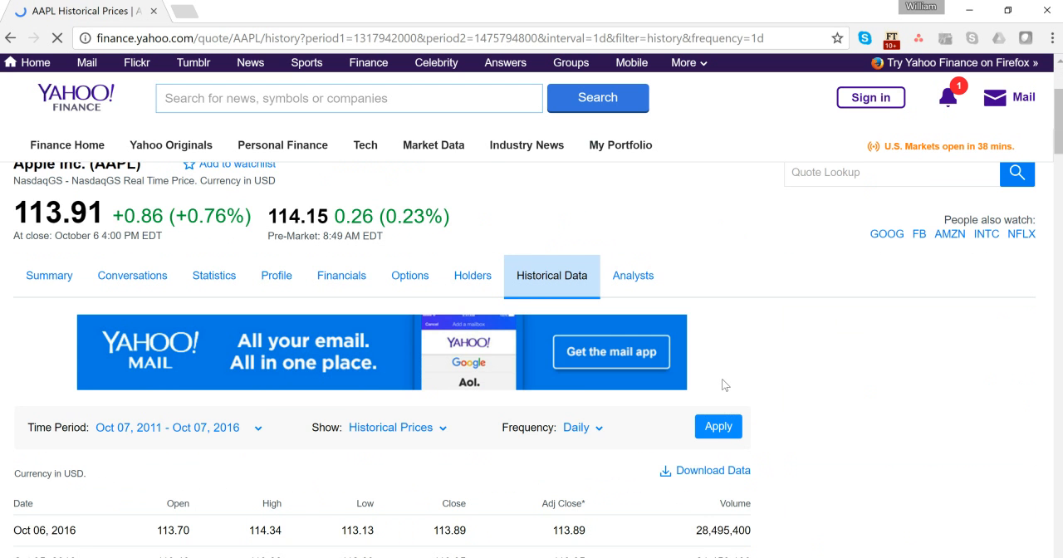
scroll(724, 385, "down", 2)
scroll(743, 416, "down", 1)
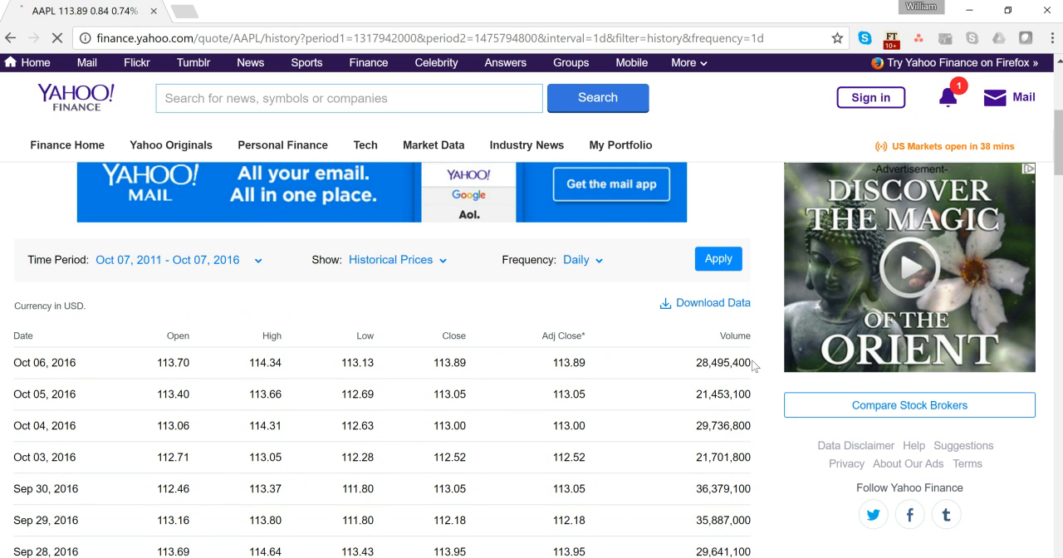
left_click(366, 38)
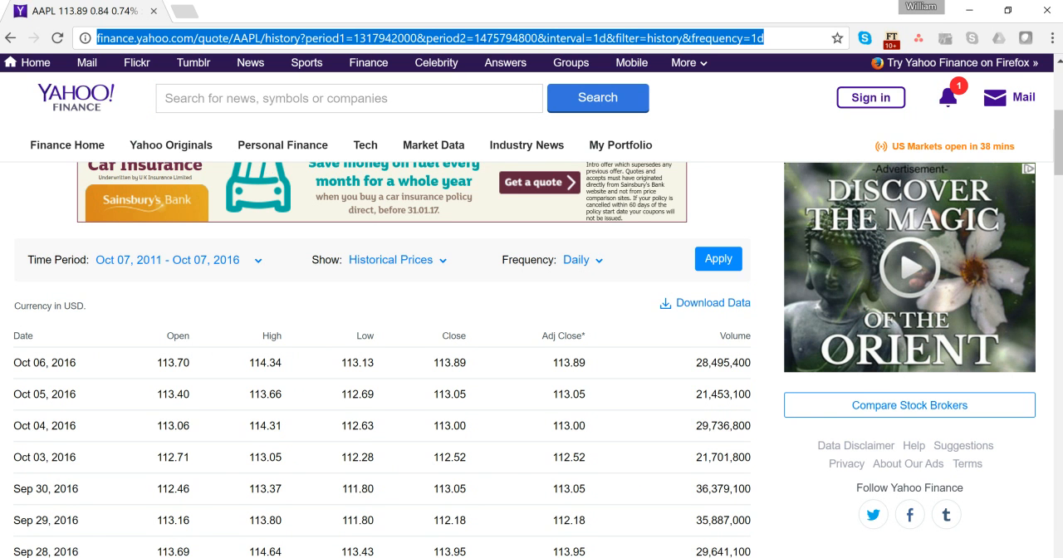
left_click(604, 552)
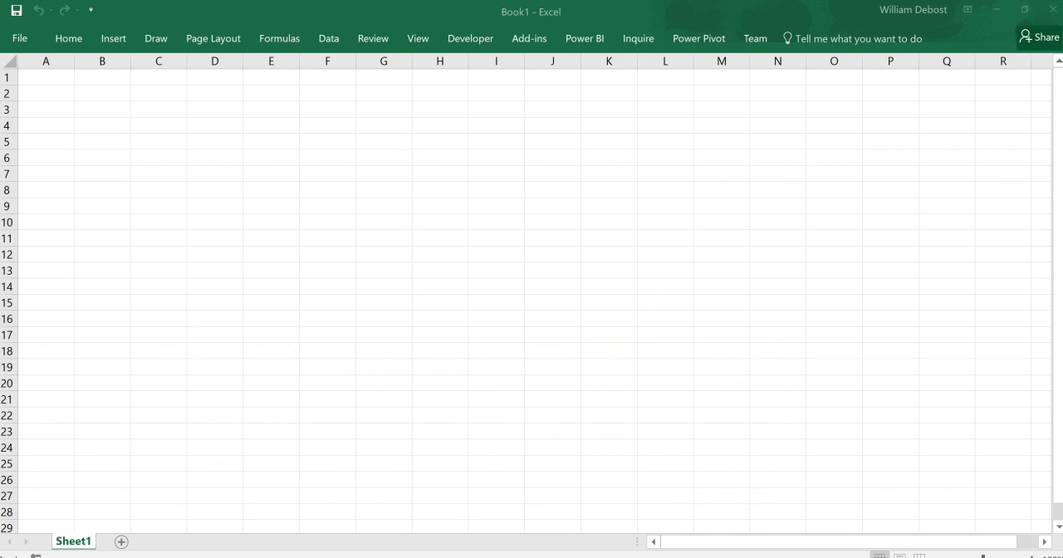
left_click(329, 38)
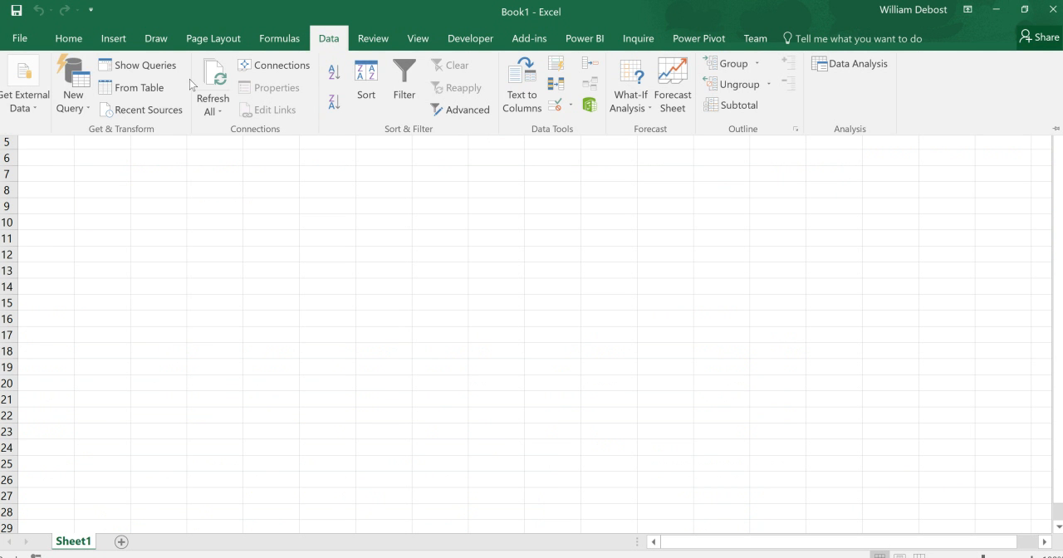
left_click(73, 98)
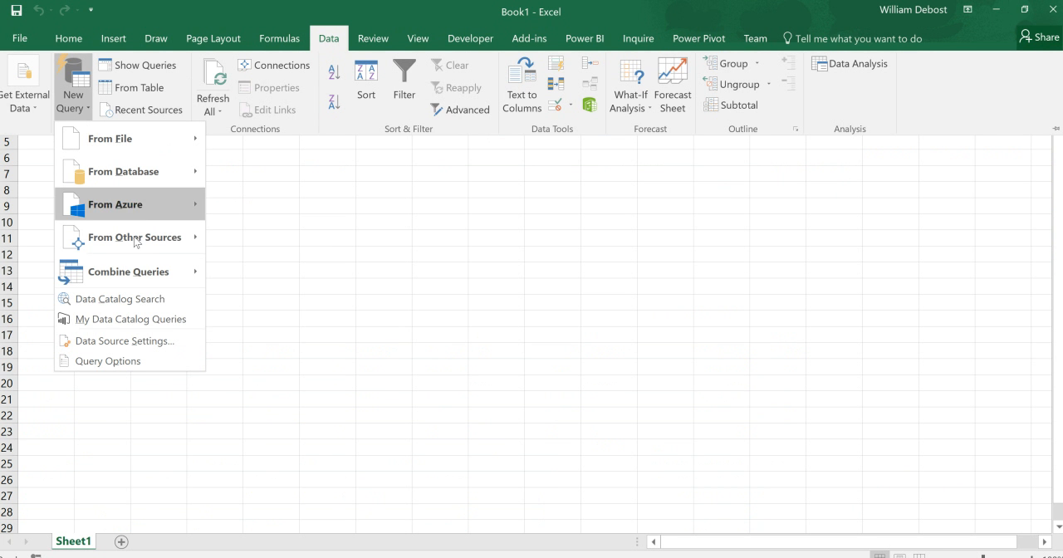
mouse_move(150, 242)
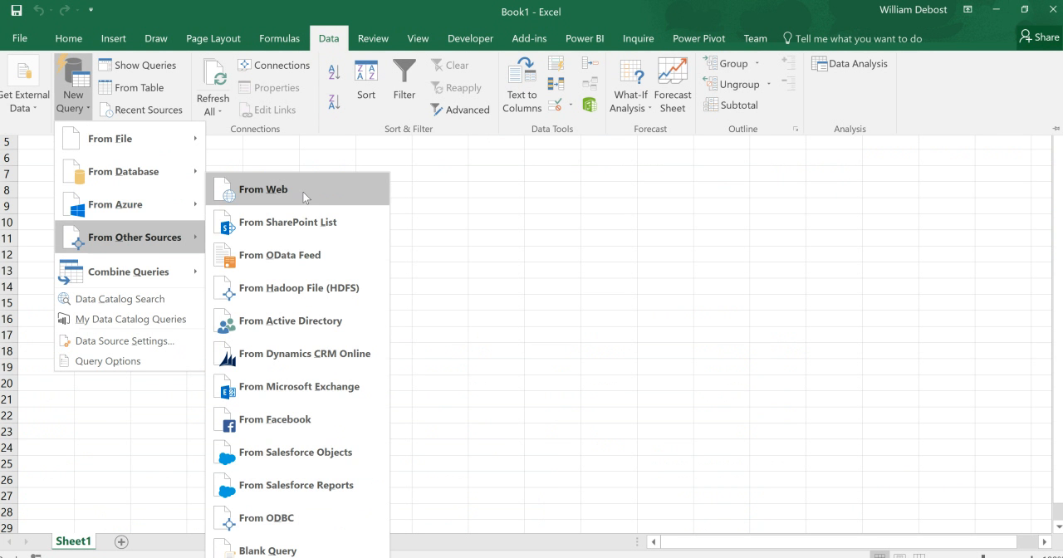
left_click(480, 231)
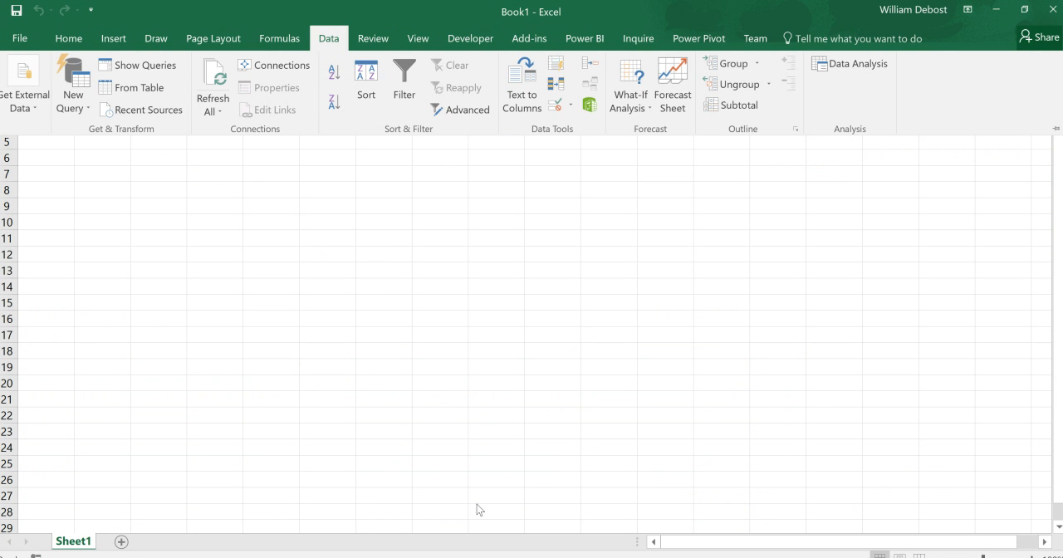
key("alt+Tab")
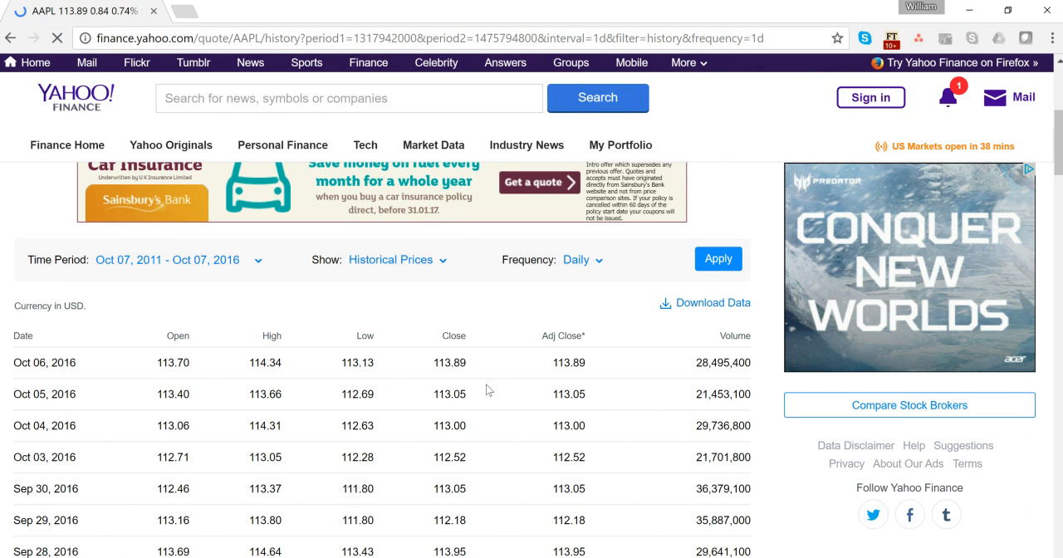
left_click(432, 38)
- Download Apple's historical price data as a CSV file and copy the link address of the download
scroll(278, 334, "down", 1)
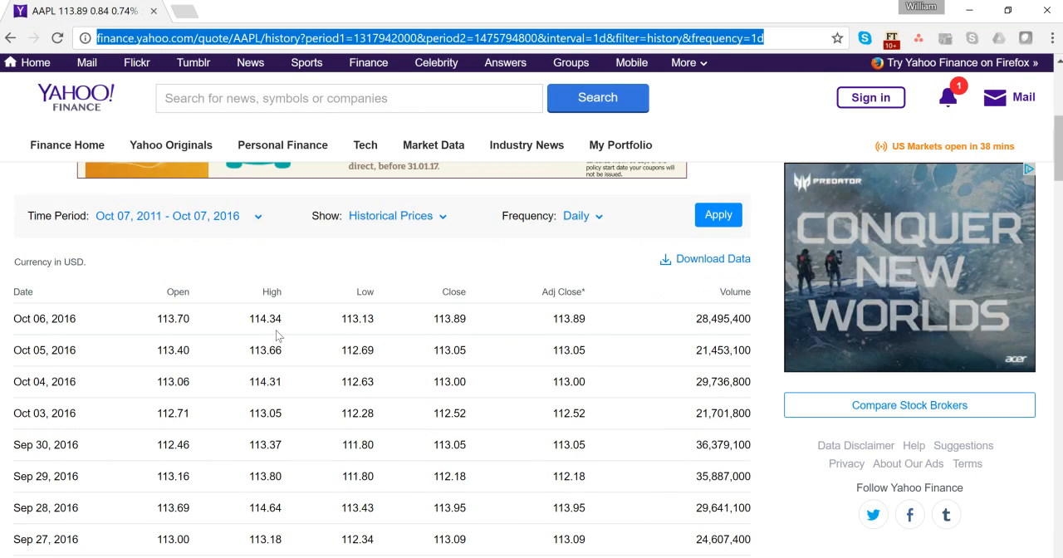
scroll(279, 336, "down", 5)
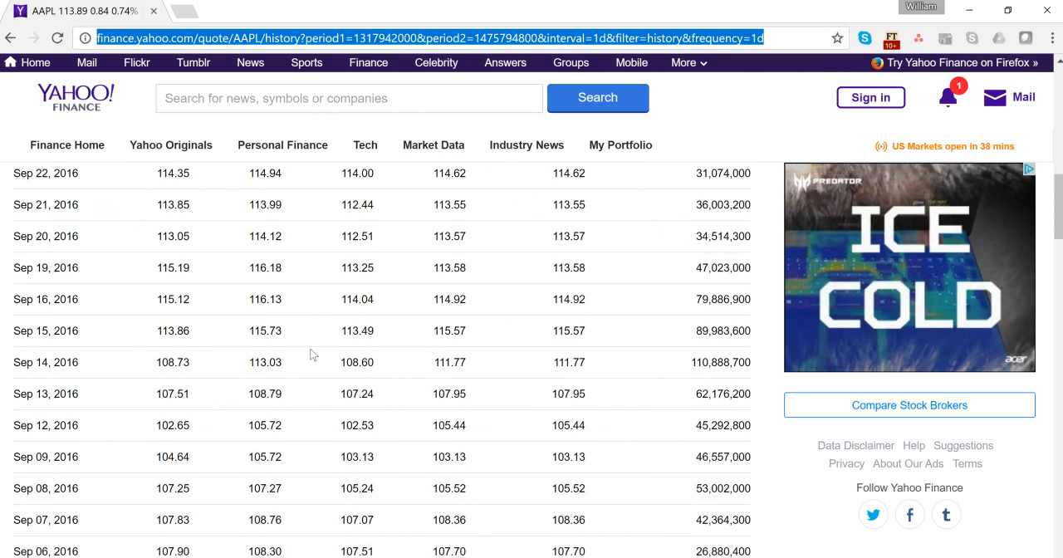
scroll(281, 328, "up", 1)
scroll(279, 330, "up", 7)
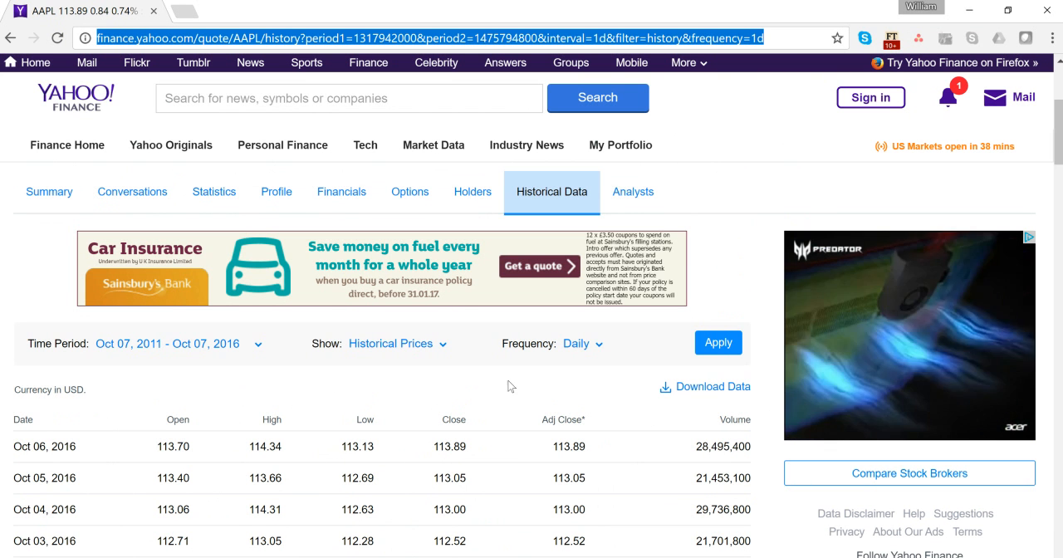
left_click(712, 392)
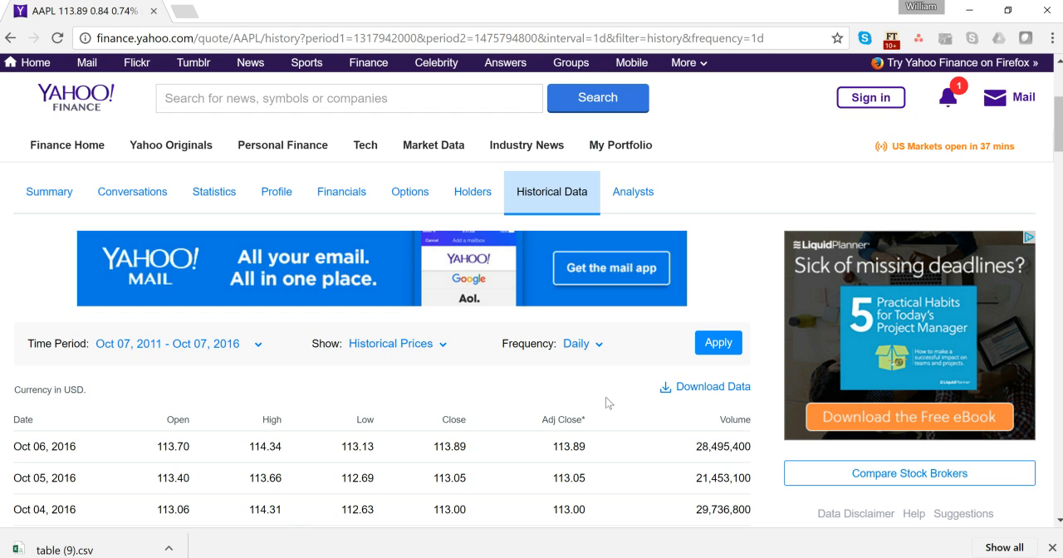
right_click(704, 392)
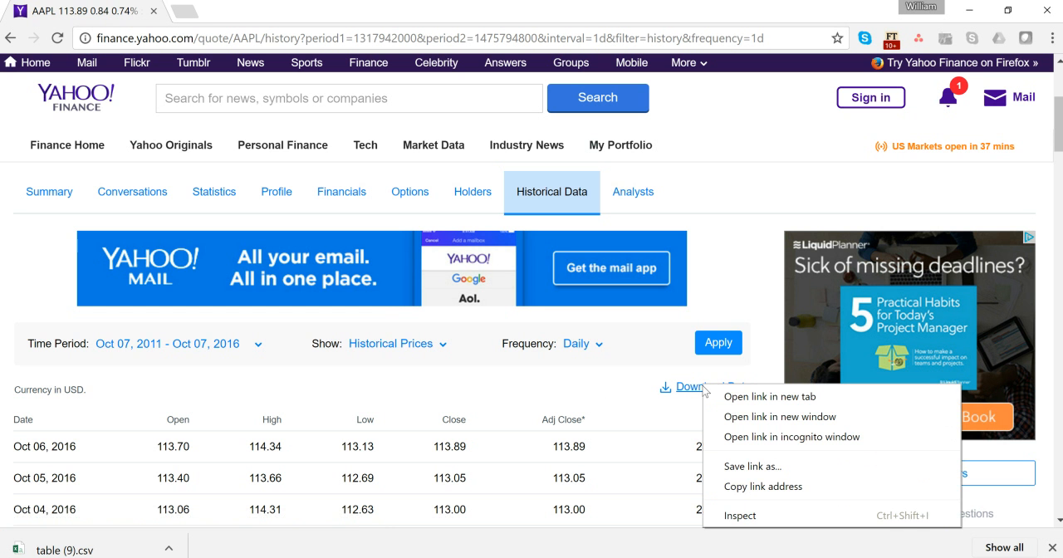
left_click(773, 490)
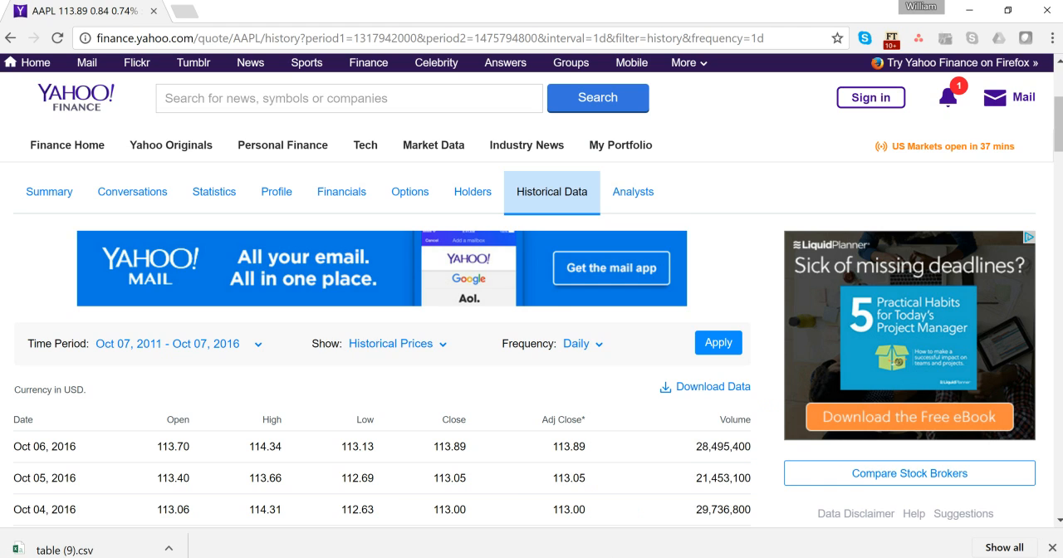
- Switch to Excel and create a new query from CSV, using the copied download link as the file name
left_click(604, 557)
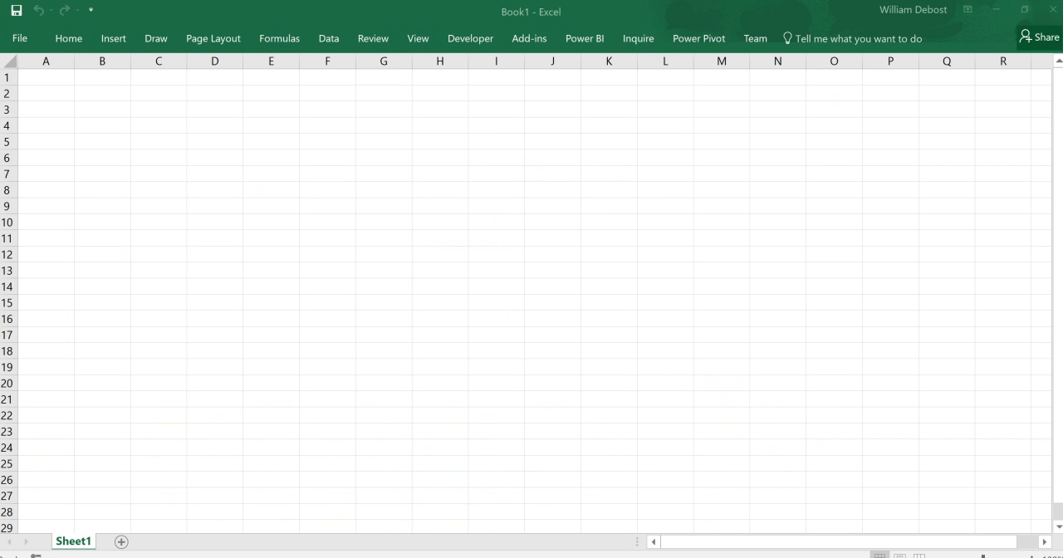
left_click(329, 40)
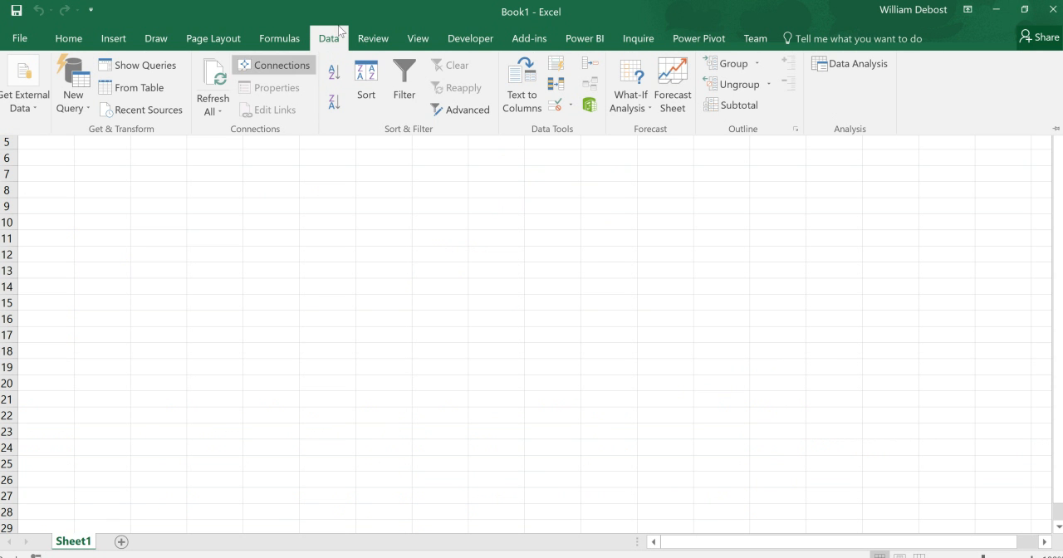
left_click(74, 98)
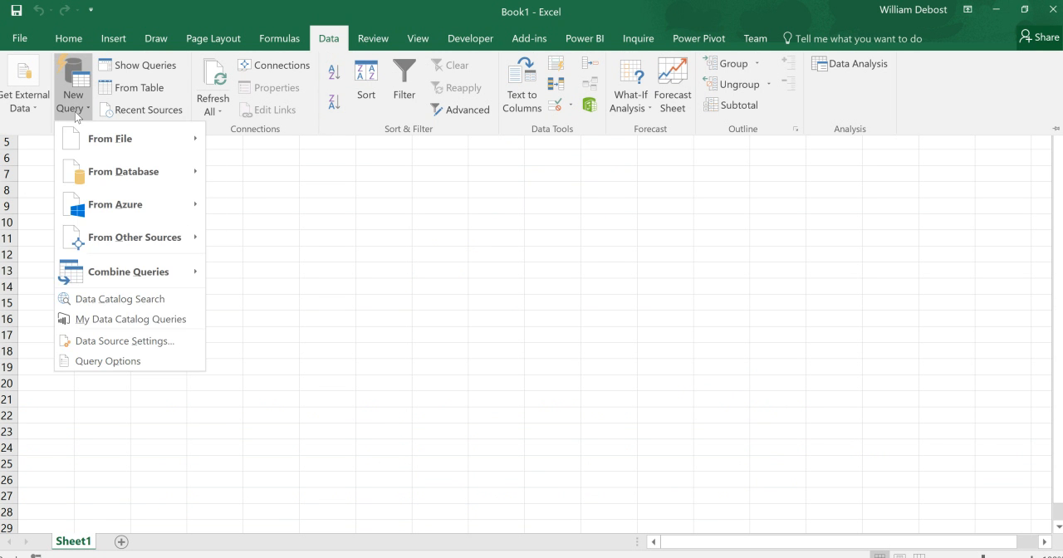
mouse_move(121, 147)
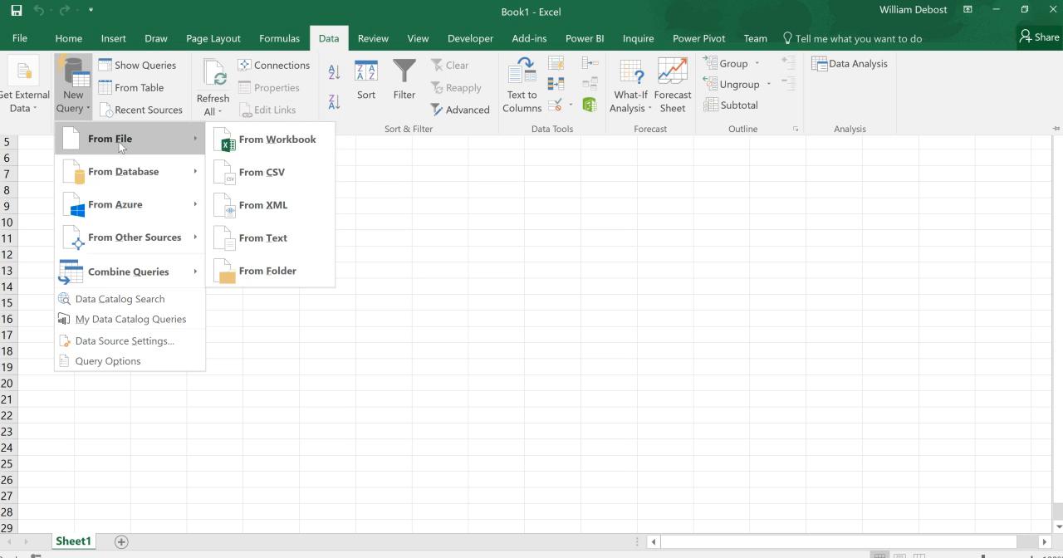
left_click(270, 171)
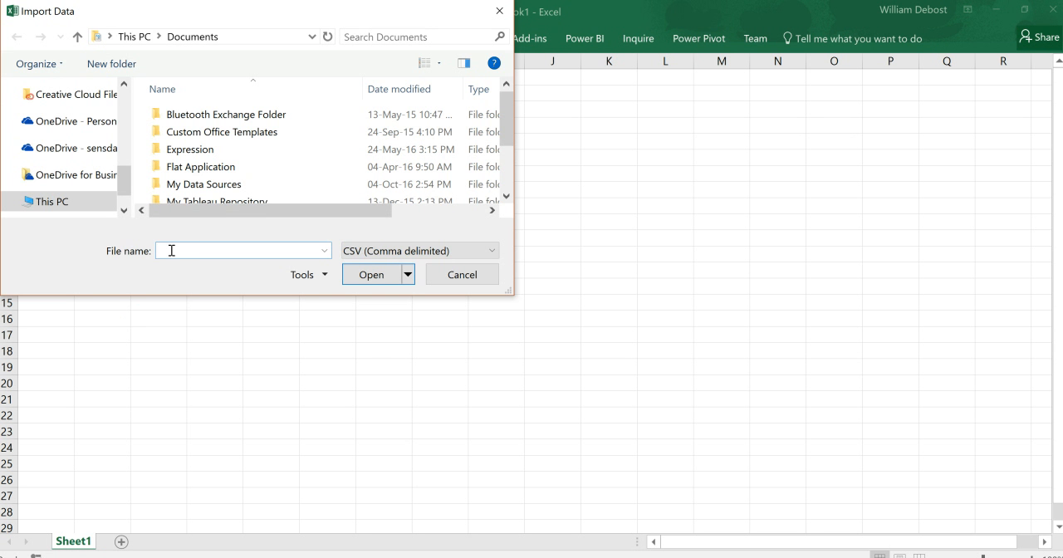
key("ctrl+v")
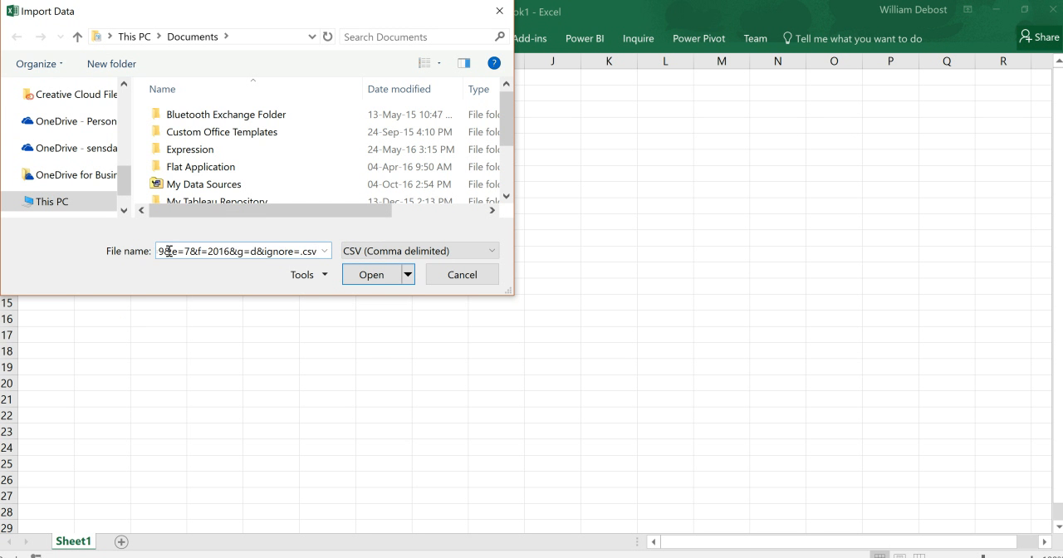
left_click(375, 277)
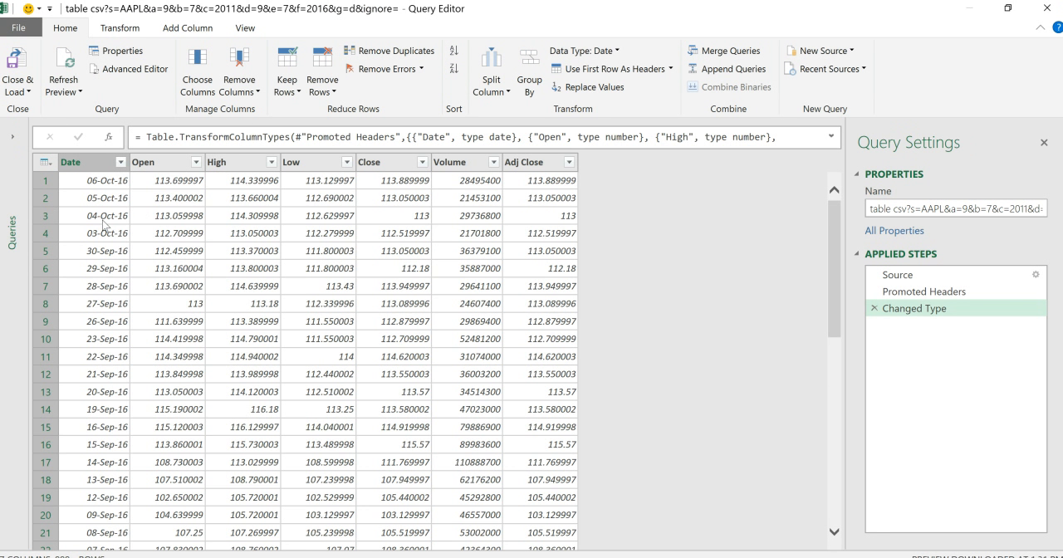
- Examine the imported Apple price rows in the Query Editor preview, checking the dates and price columns
scroll(109, 226, "down", 3)
scroll(112, 229, "down", 3)
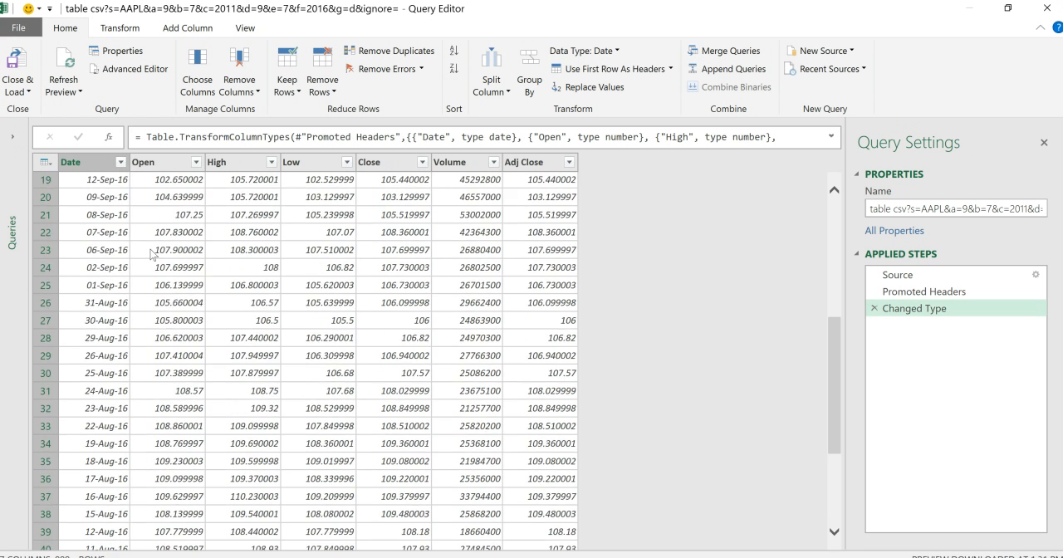
scroll(133, 236, "up", 6)
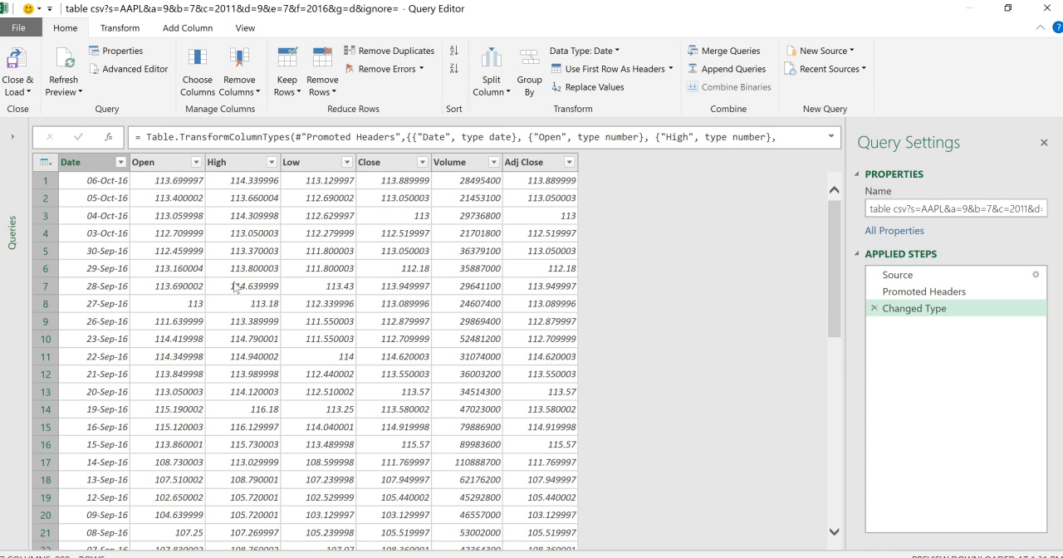
scroll(236, 287, "down", 7)
scroll(234, 291, "down", 3)
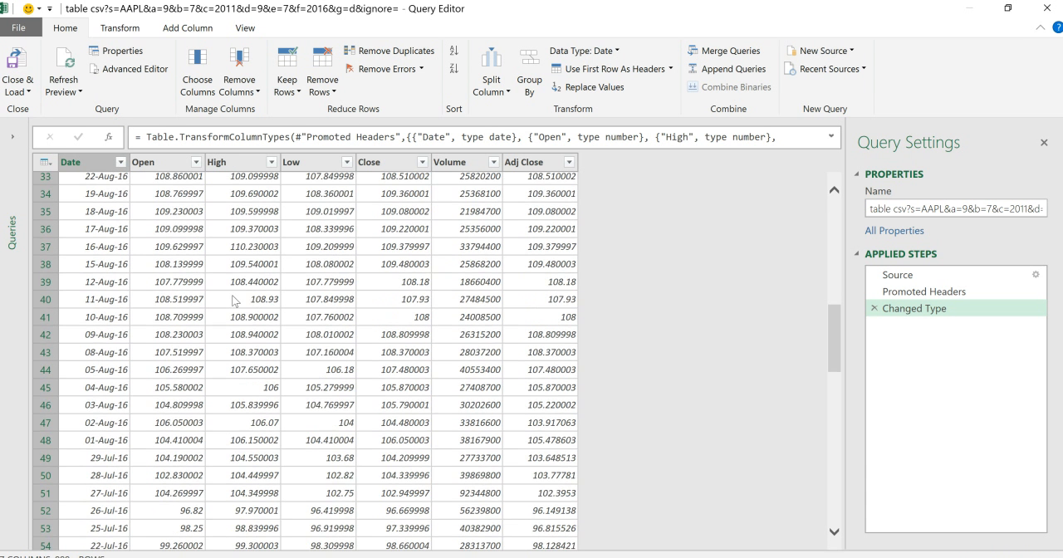
scroll(236, 301, "down", 2)
scroll(234, 301, "up", 13)
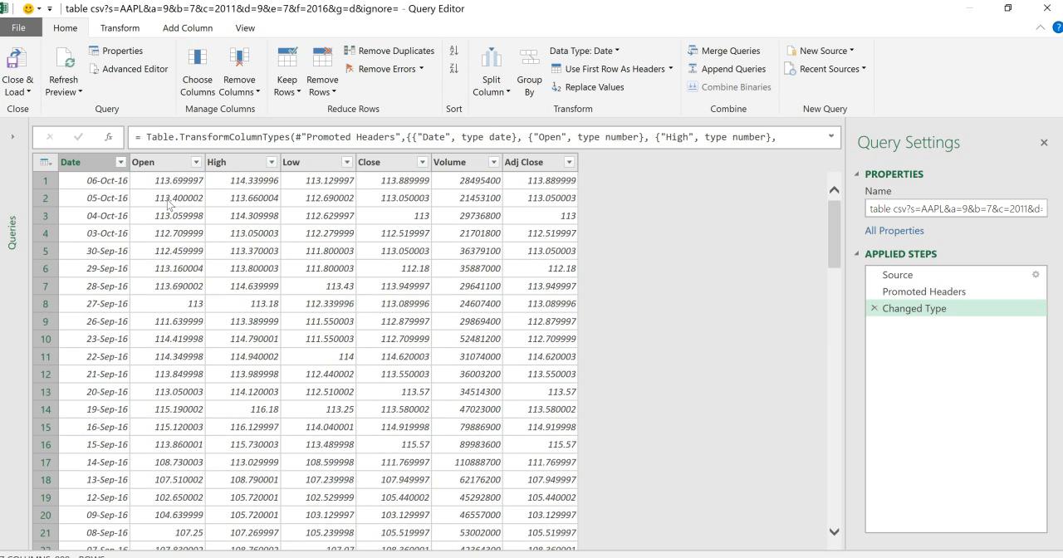
- Review the table produced by each applied query step: Source, Promoted Headers and Changed Type
left_click(956, 275)
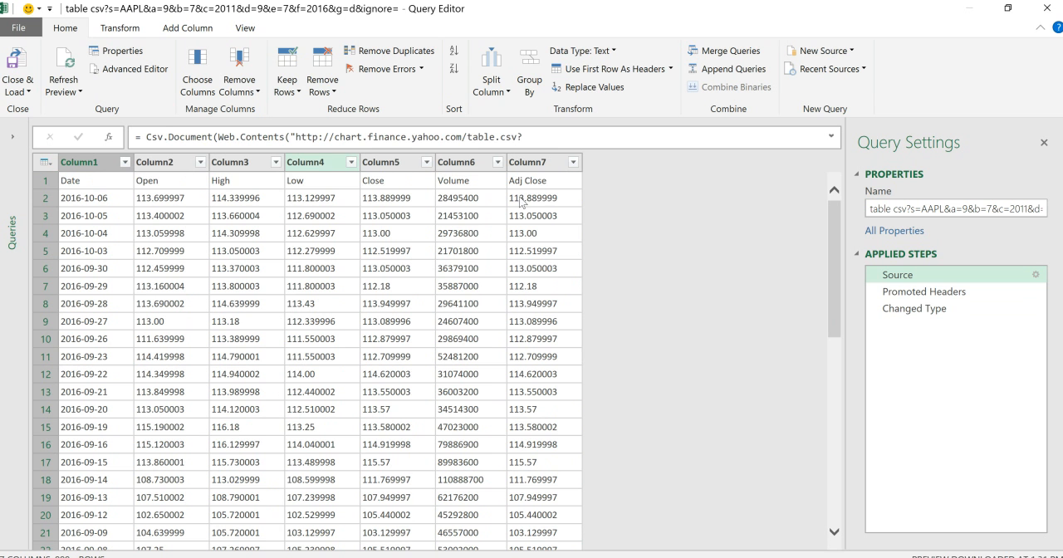
left_click(942, 297)
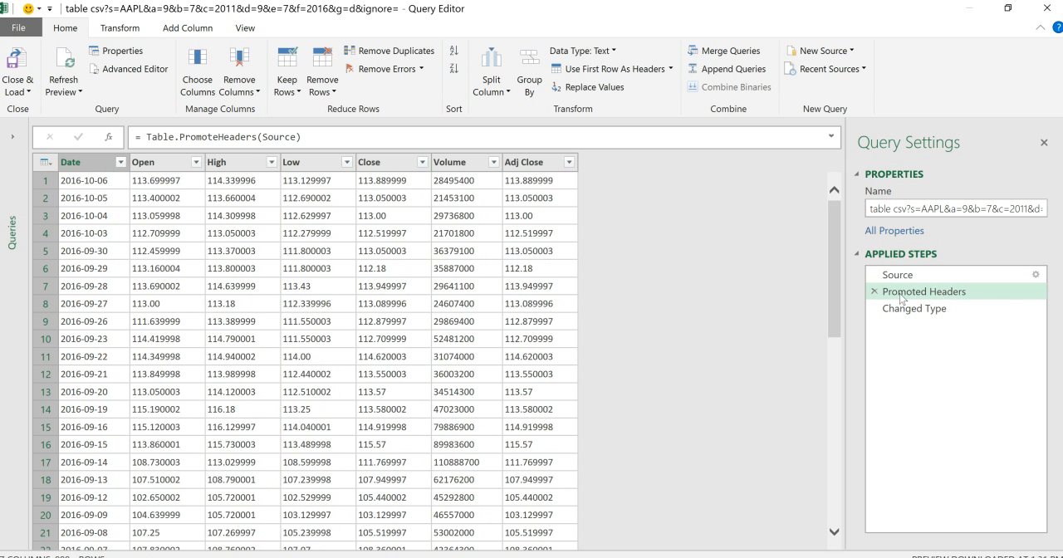
left_click(955, 314)
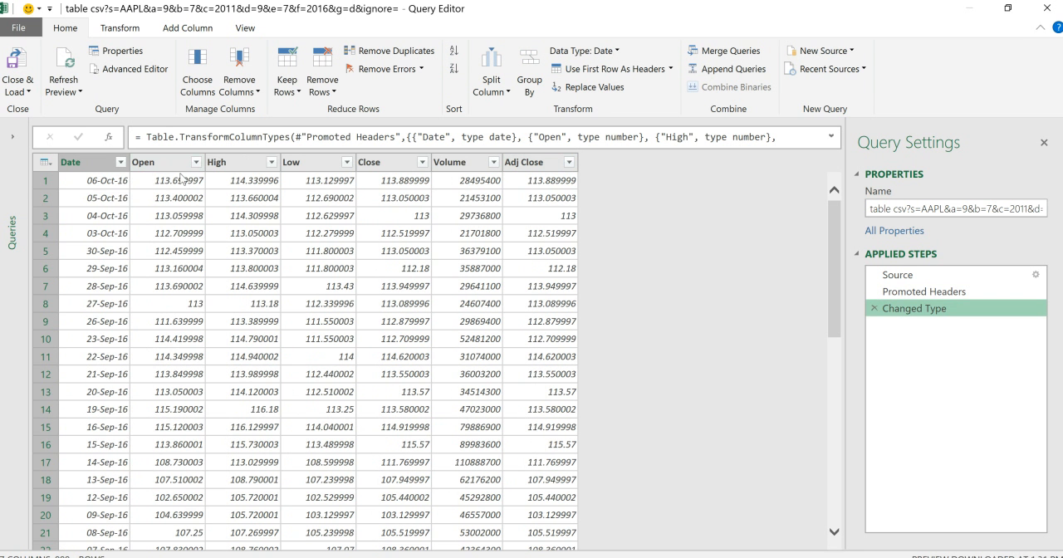
- Check the data types assigned to the Date column and to the numeric columns from Open through Adj Close
left_click(80, 165)
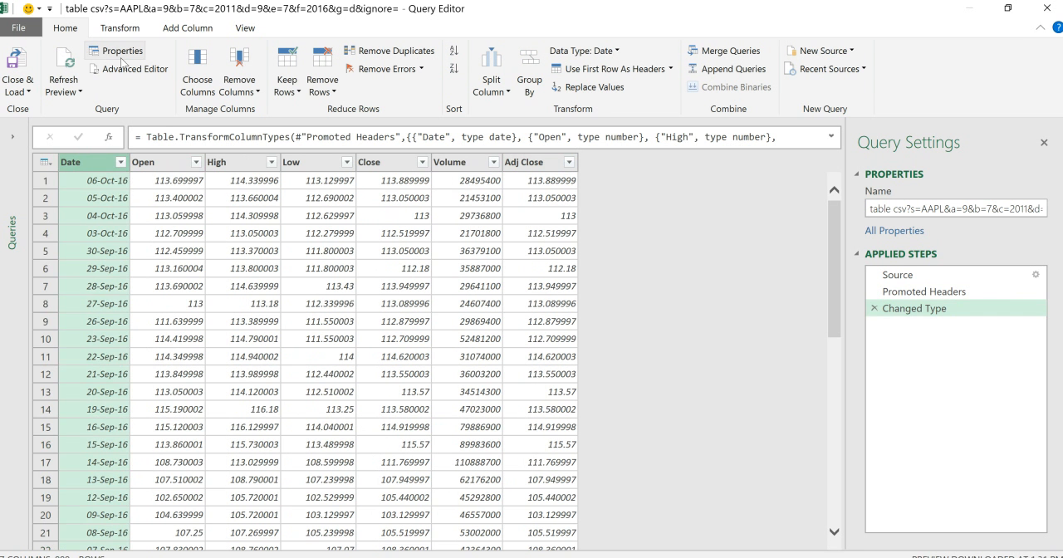
left_click(123, 30)
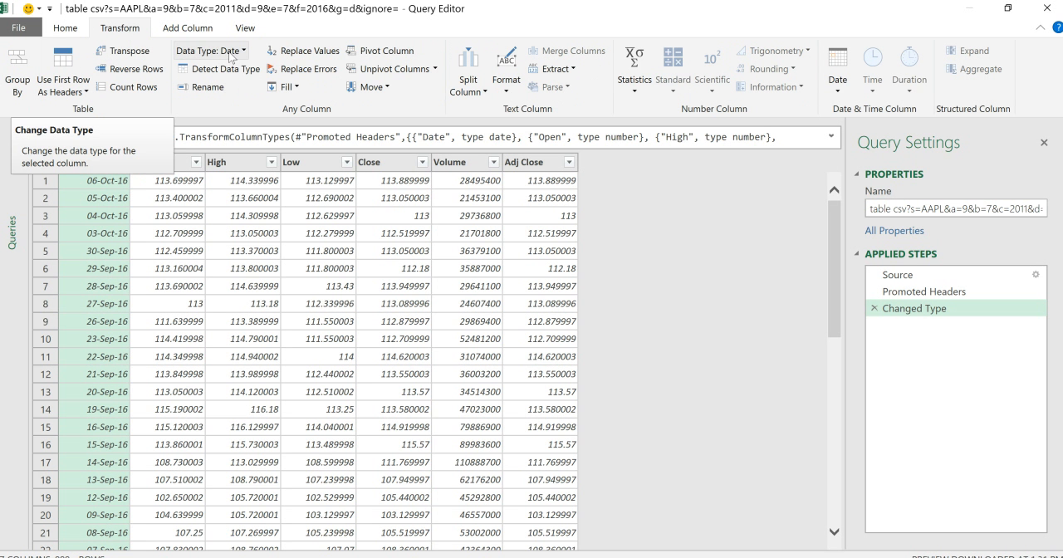
left_click(162, 166)
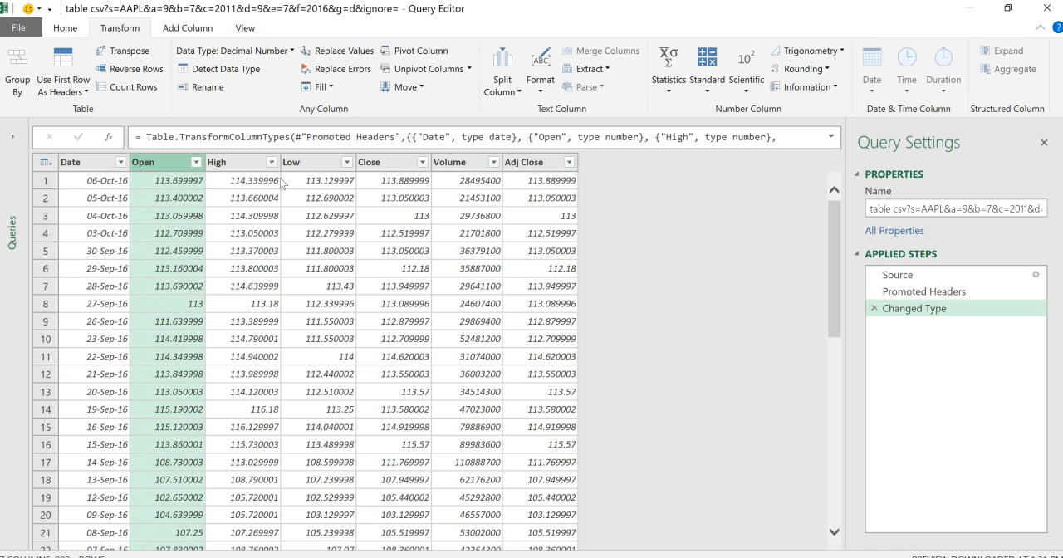
left_click(533, 164, "shift")
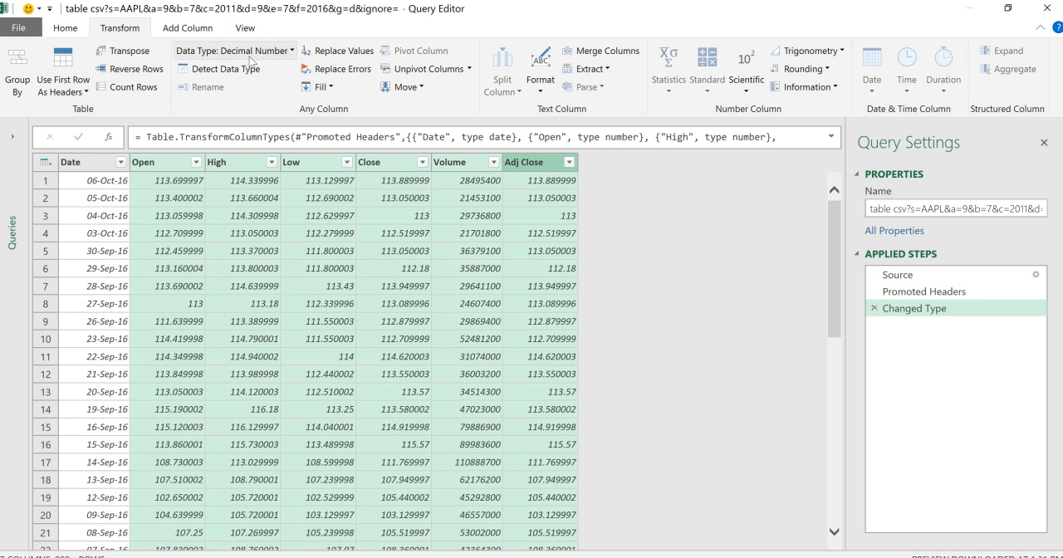
left_click(168, 169)
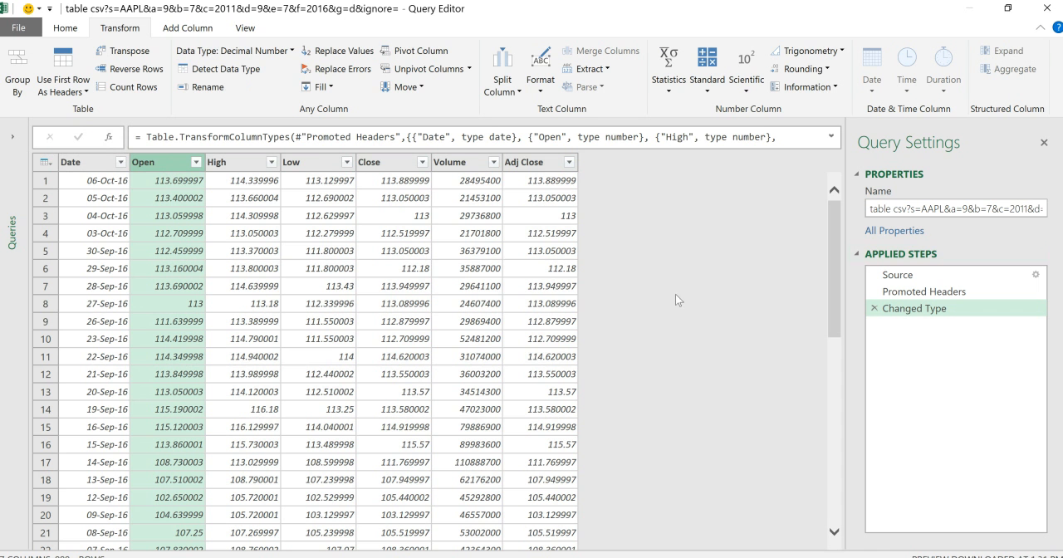
- Rename the query as AAPL
double_click(892, 212)
triple_click(893, 212)
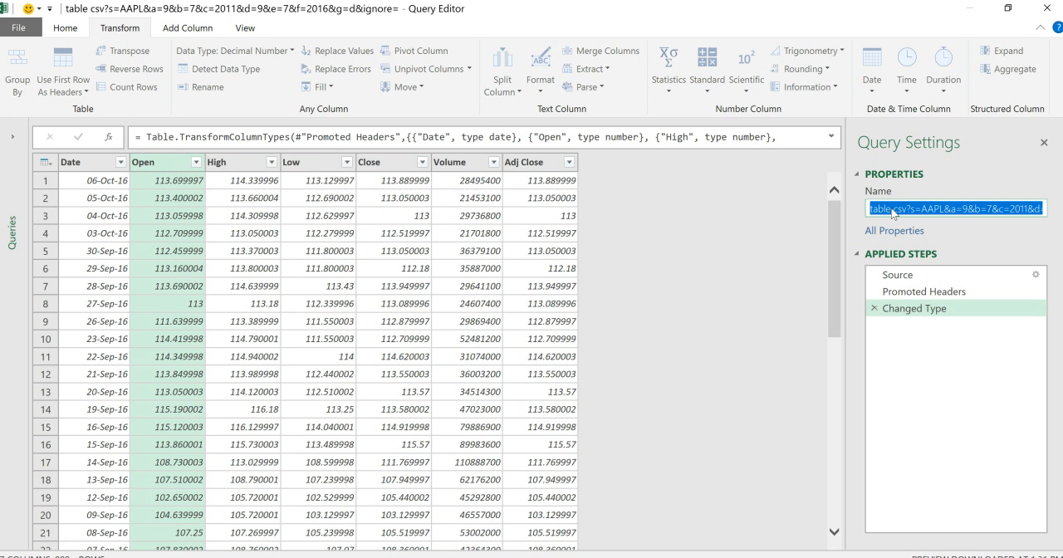
type("AAPL")
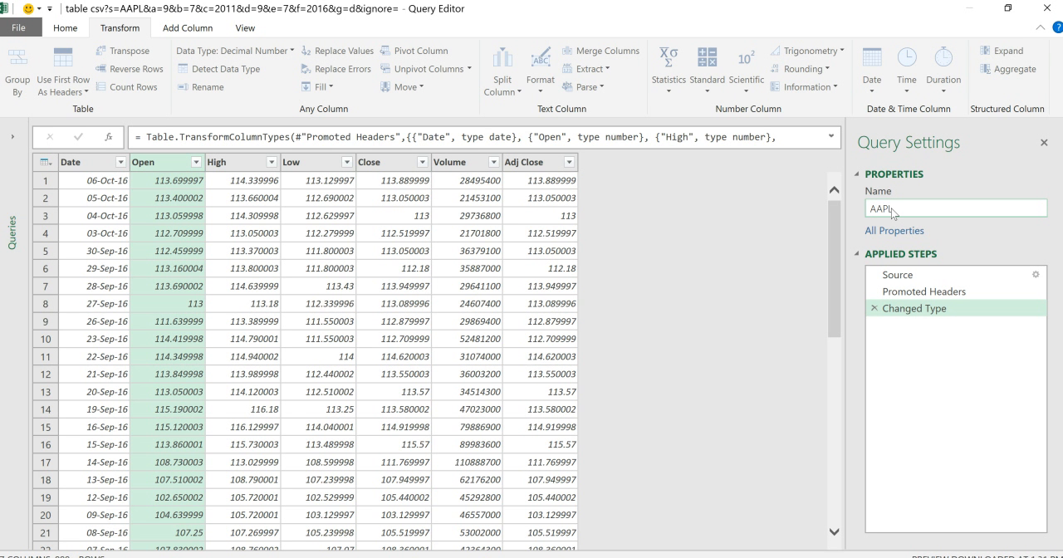
- Load the AAPL query as a connection only, add its data to the Data Model, and widen the workbook queries pane
left_click(59, 33)
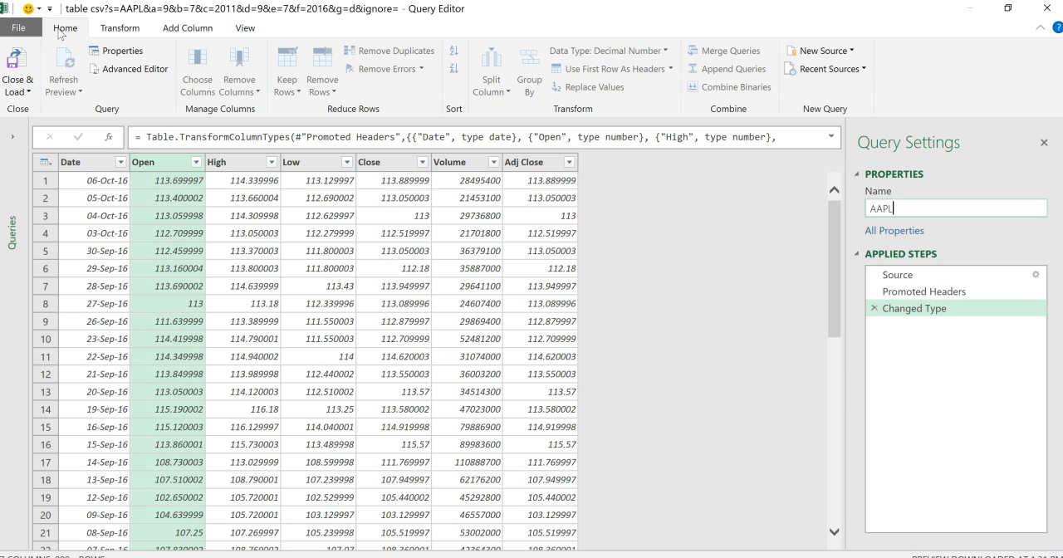
left_click(15, 91)
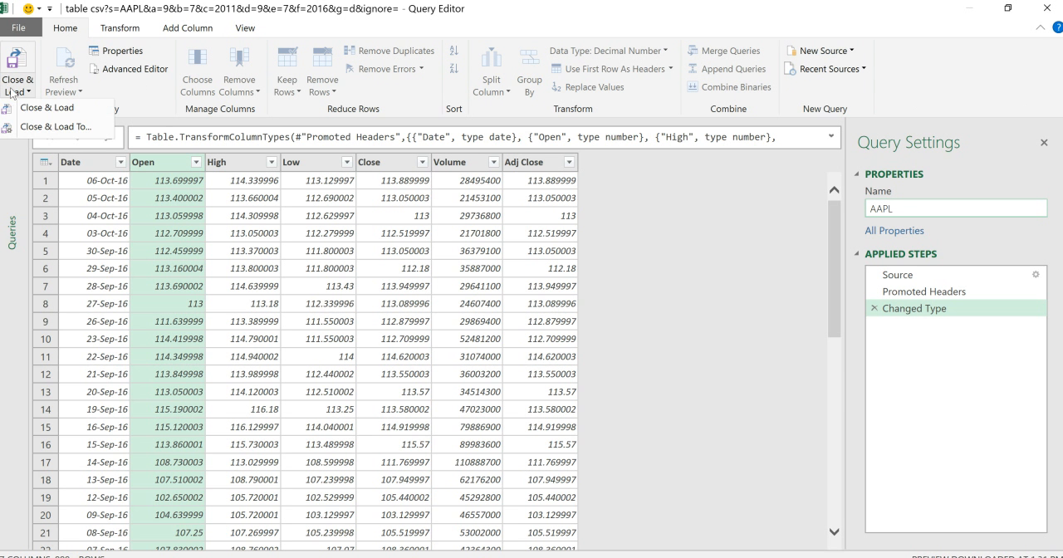
left_click(40, 133)
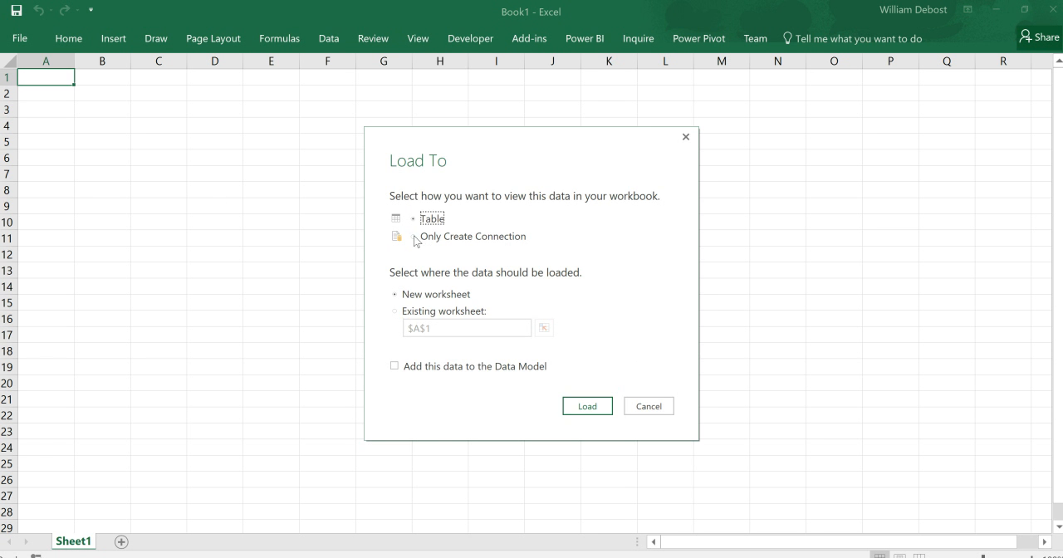
left_click(414, 240)
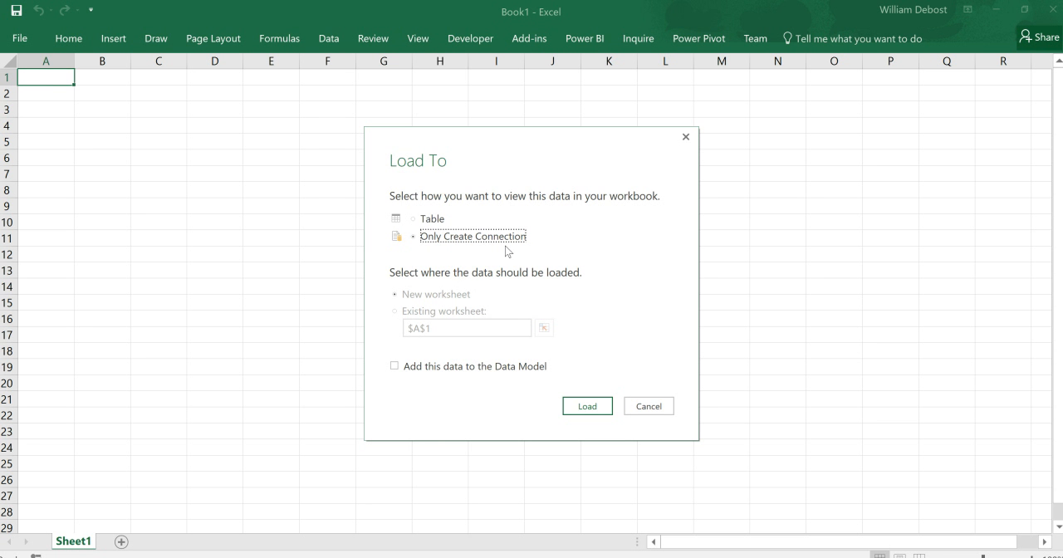
left_click(394, 368)
left_click(593, 408)
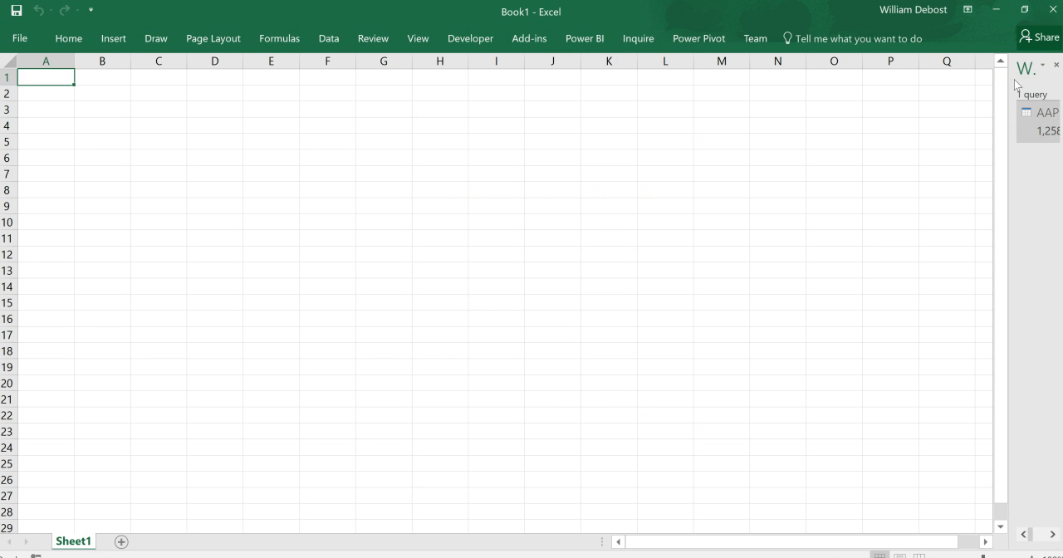
left_click_drag(996, 71, 917, 81)
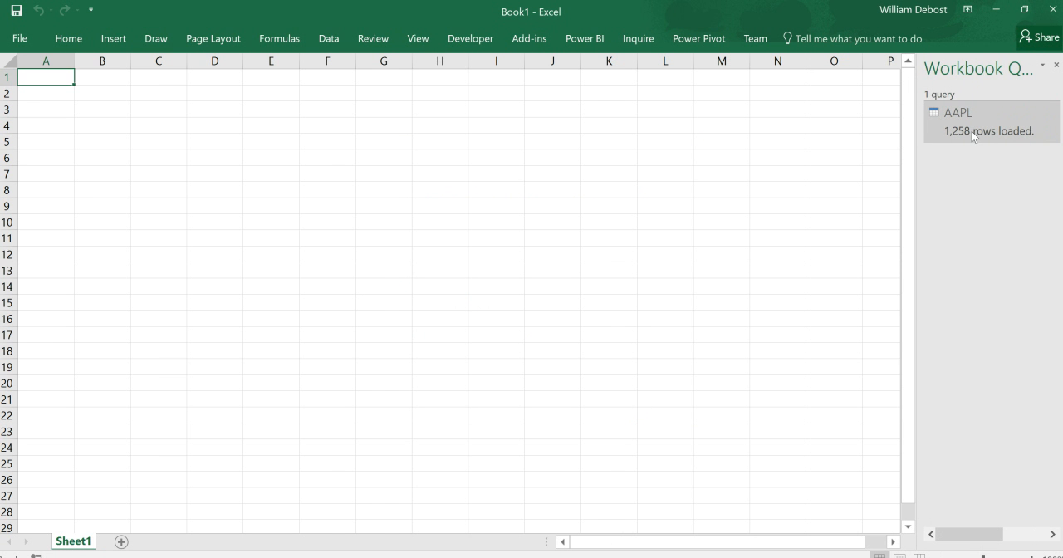
mouse_move(951, 131)
- Open the Data Model in Power Pivot and inspect the AAPL table's Open, Volume, Adj Close and Date columns
left_click(707, 42)
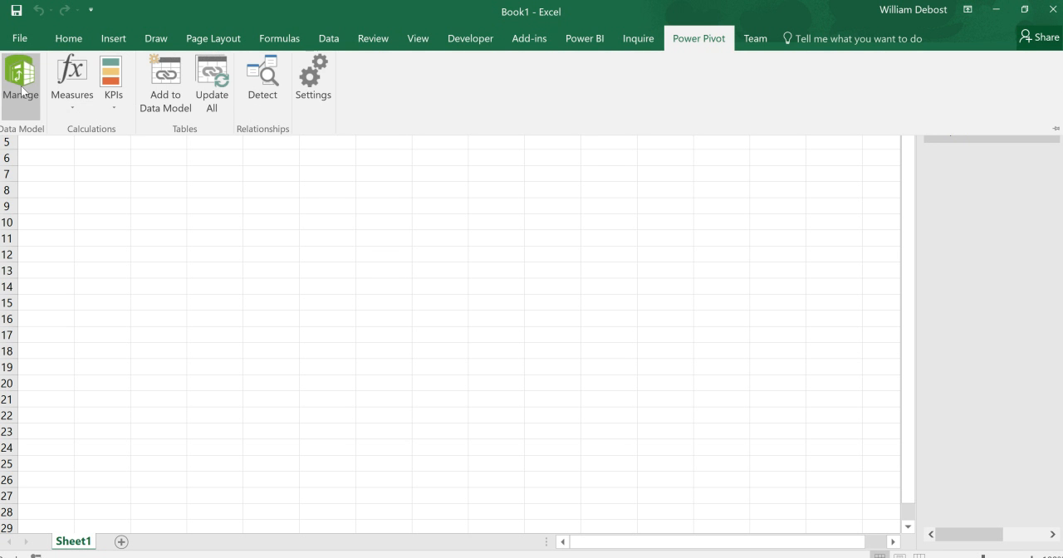
left_click(20, 90)
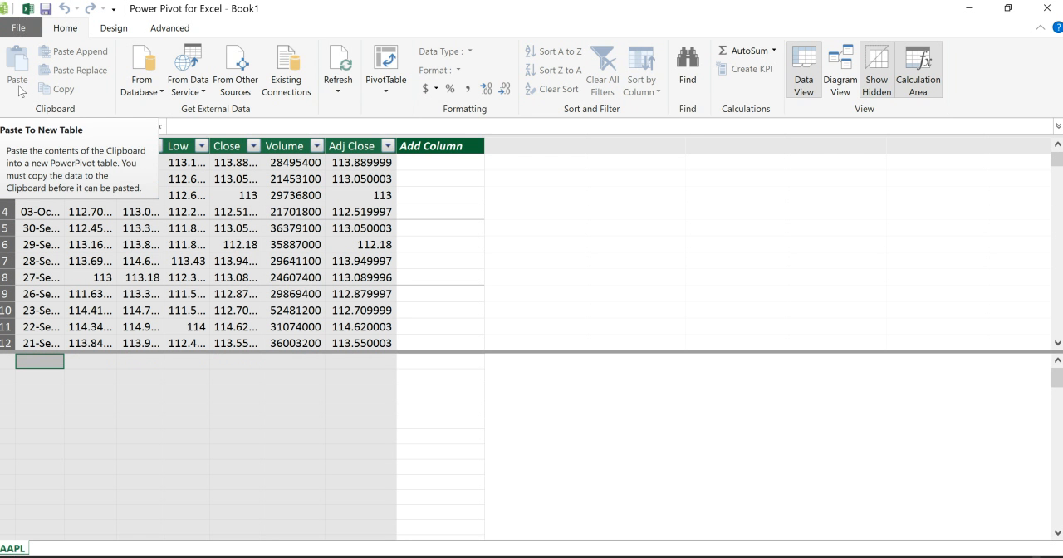
left_click(80, 147)
left_click(284, 146)
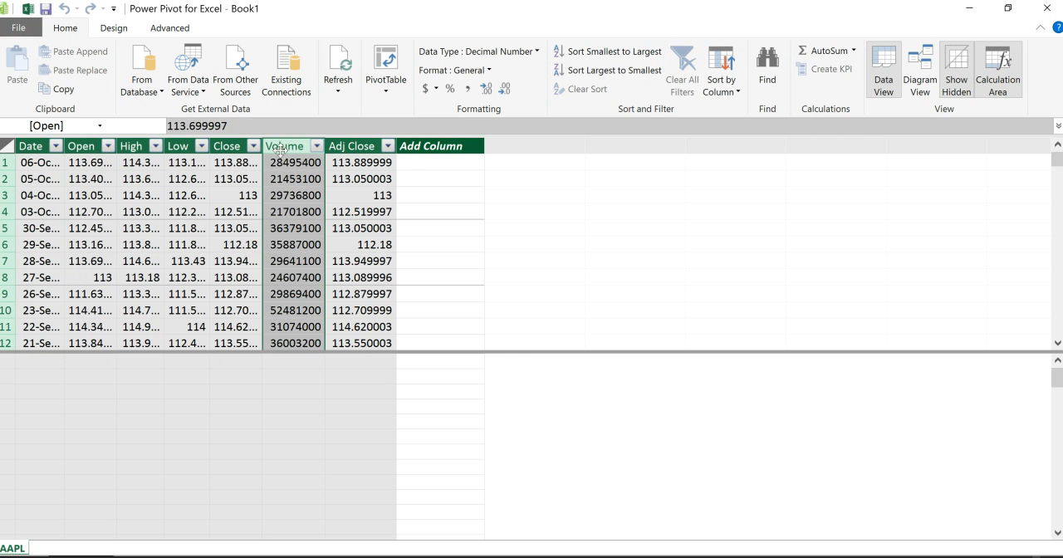
left_click(358, 146)
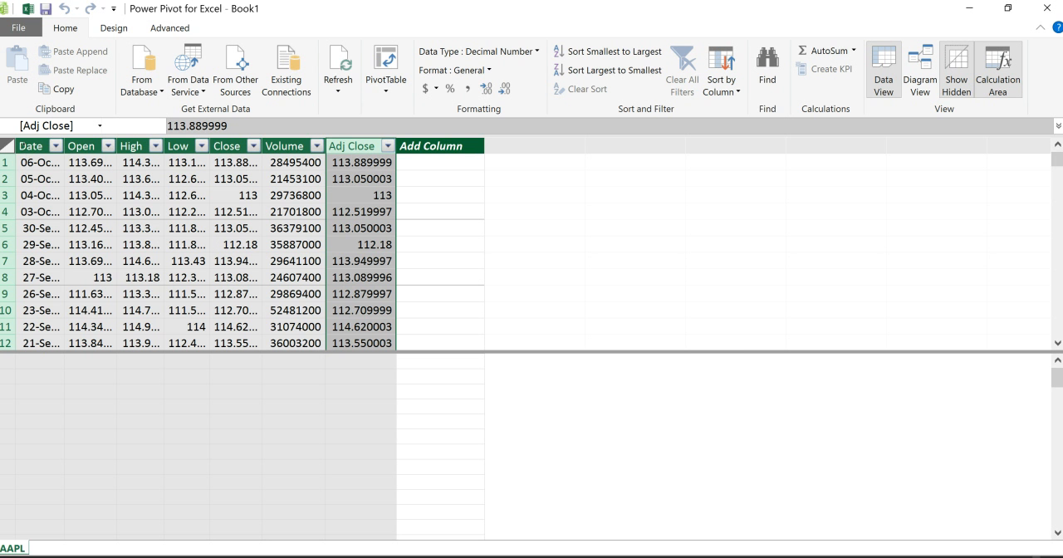
left_click(31, 147)
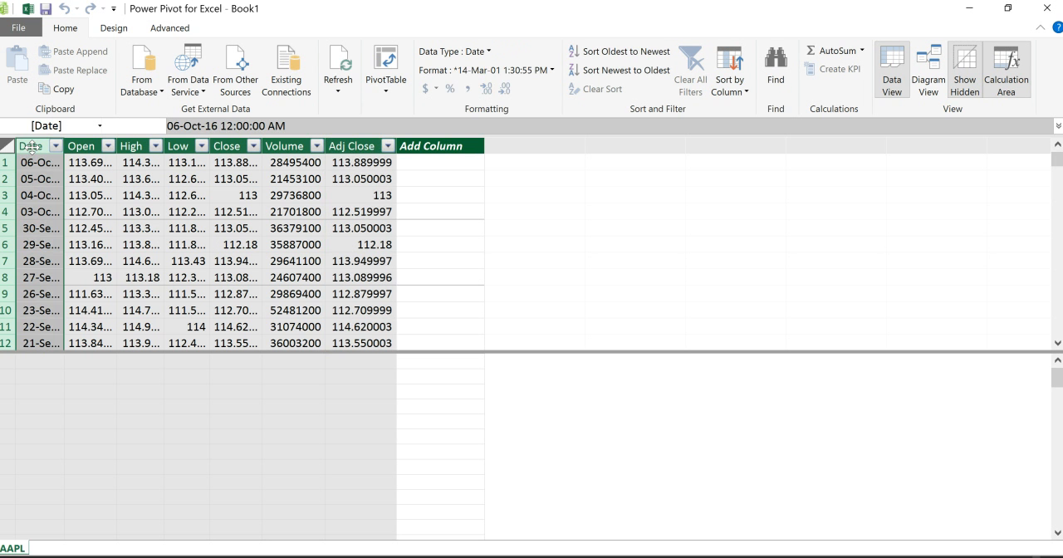